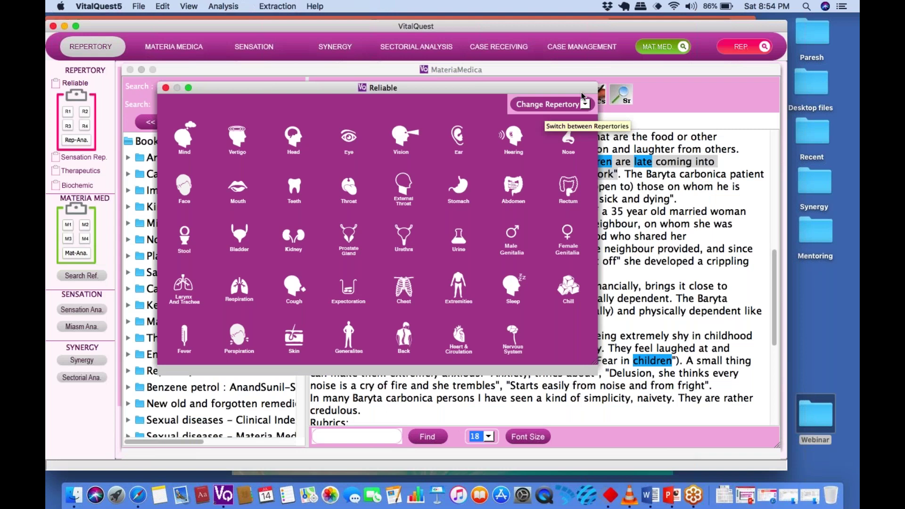
# Switch to the Sensation repertory and add the PERSONALITY rubric to the Sensation Rep. clipboard
pyautogui.click(585, 104)
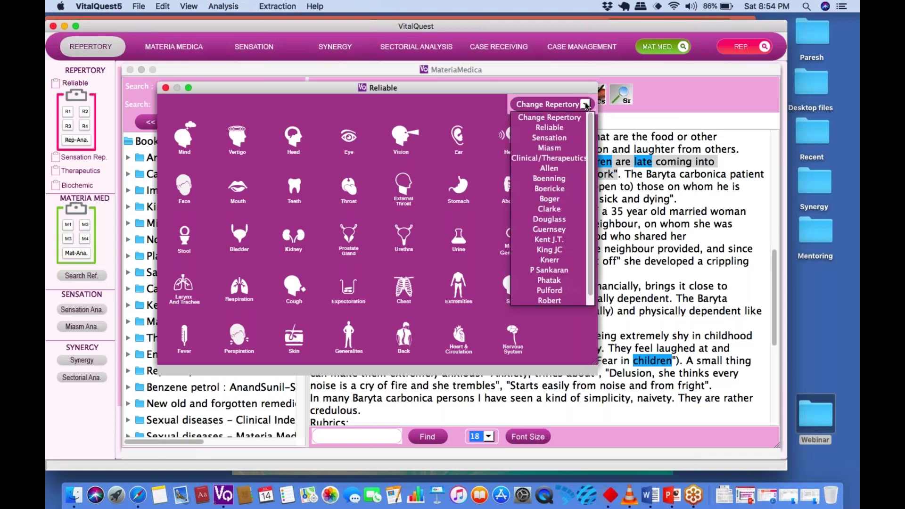
pyautogui.click(549, 139)
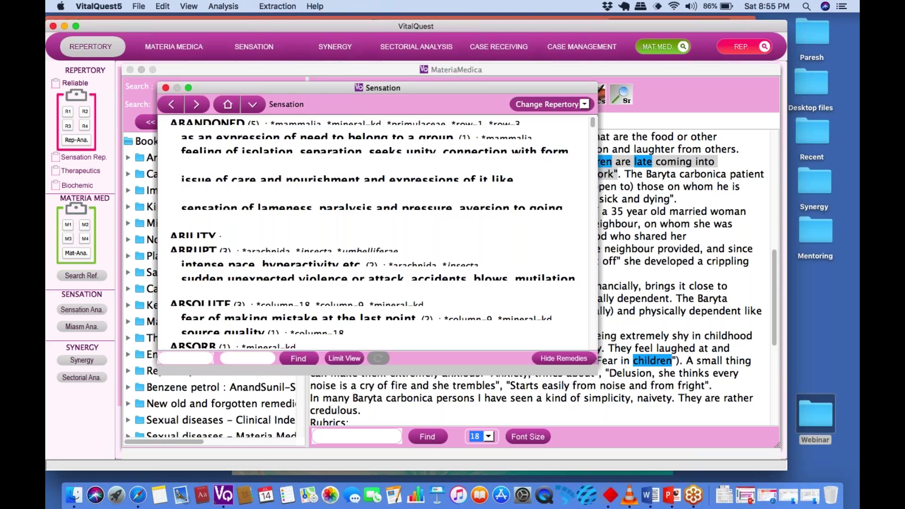
pyautogui.scroll(-20, 217, 196)
pyautogui.click(218, 196)
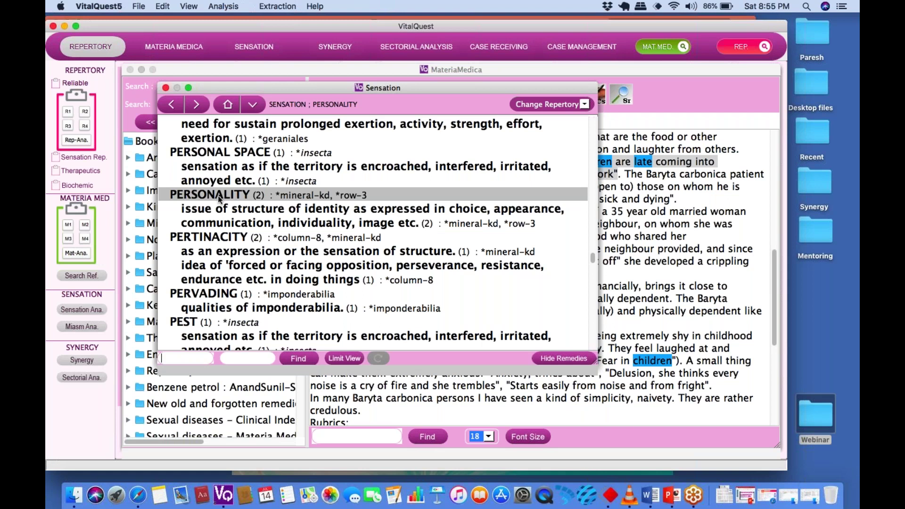
pyautogui.click(217, 196)
pyautogui.click(338, 196)
pyautogui.moveTo(185, 197); pyautogui.dragTo(95, 157)
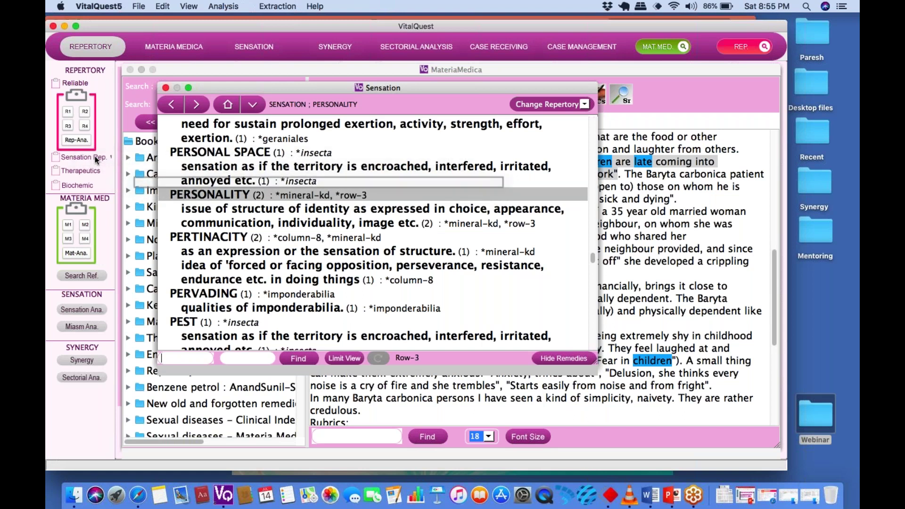
# Find the IDENTITY rubric in the Sensation repertory and add it to the Sensation Rep. clipboard
pyautogui.write('i')
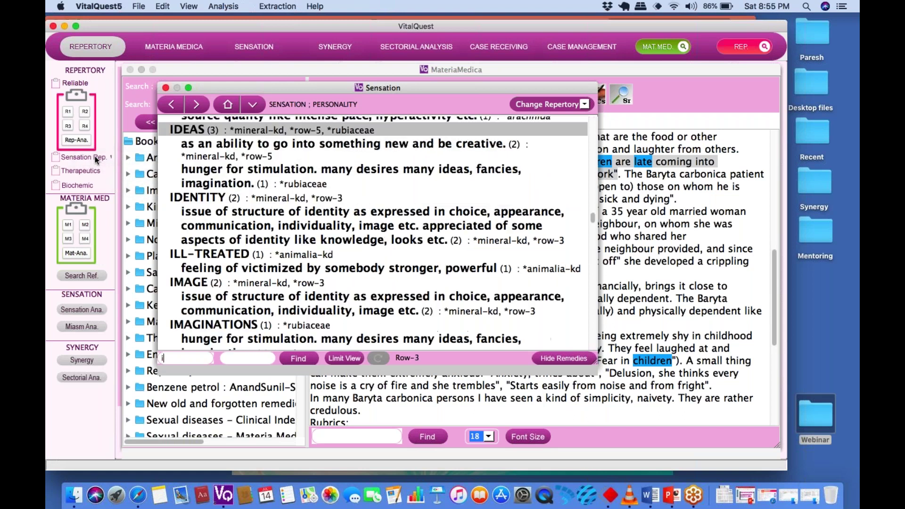
pyautogui.write('dent')
pyautogui.click(245, 157)
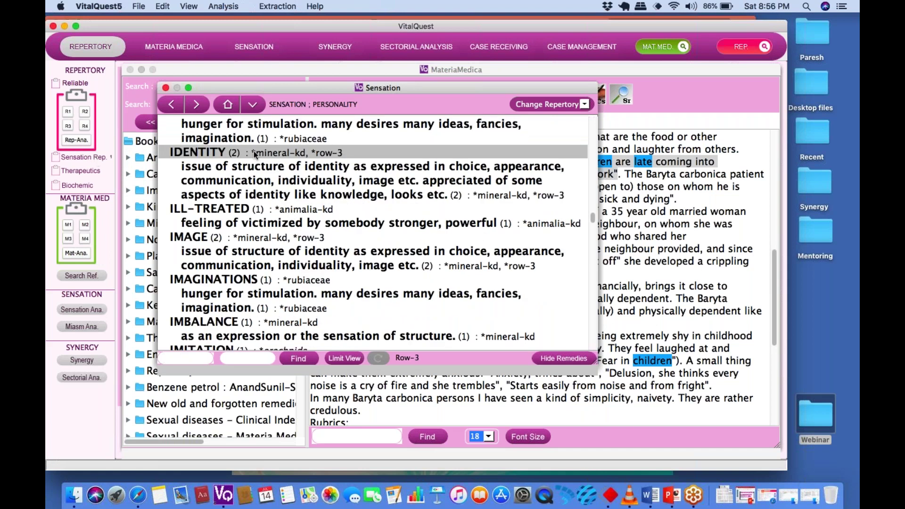
pyautogui.click(195, 152)
pyautogui.moveTo(194, 151); pyautogui.dragTo(97, 158)
# Look up "appear" in the Sensation repertory and add the APPEARANCE CONSCIOUSNESS rubric to the Sensation Rep. clipboard
pyautogui.write('appear')
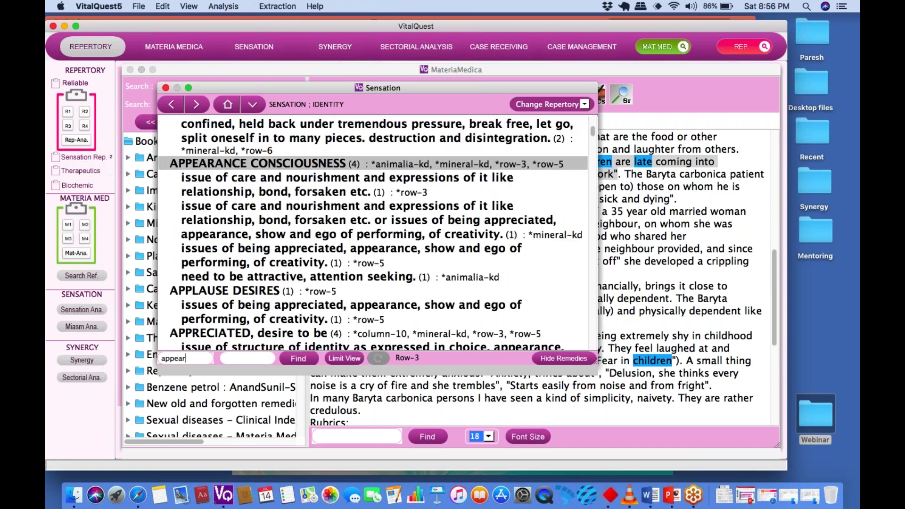
pyautogui.press('BackSpace')
pyautogui.press('BackSpace')
pyautogui.press('BackSpace')
pyautogui.press('BackSpace')
pyautogui.press('BackSpace')
pyautogui.press('BackSpace')
pyautogui.click(211, 163)
pyautogui.moveTo(211, 163); pyautogui.dragTo(103, 159)
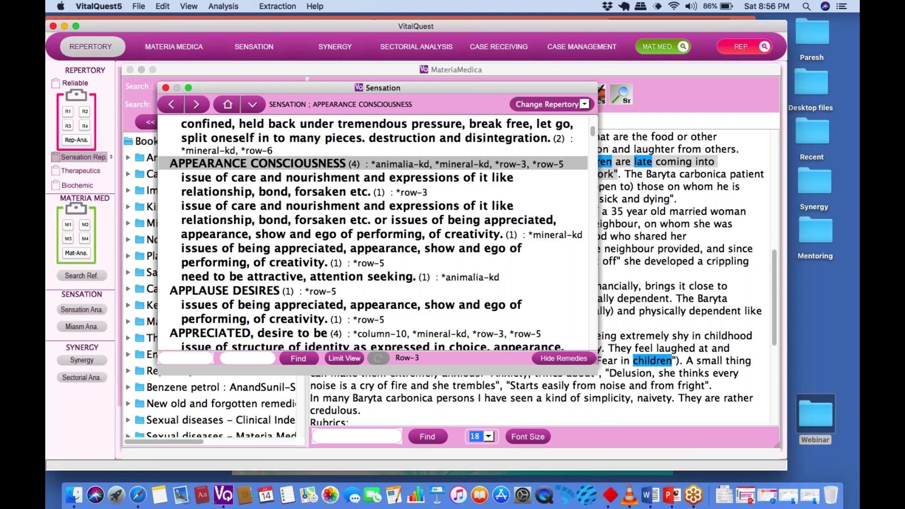
# View the repertorization of the Sensation Rep. clipboard, close it, and return to the Sensation repertory
pyautogui.click(99, 159)
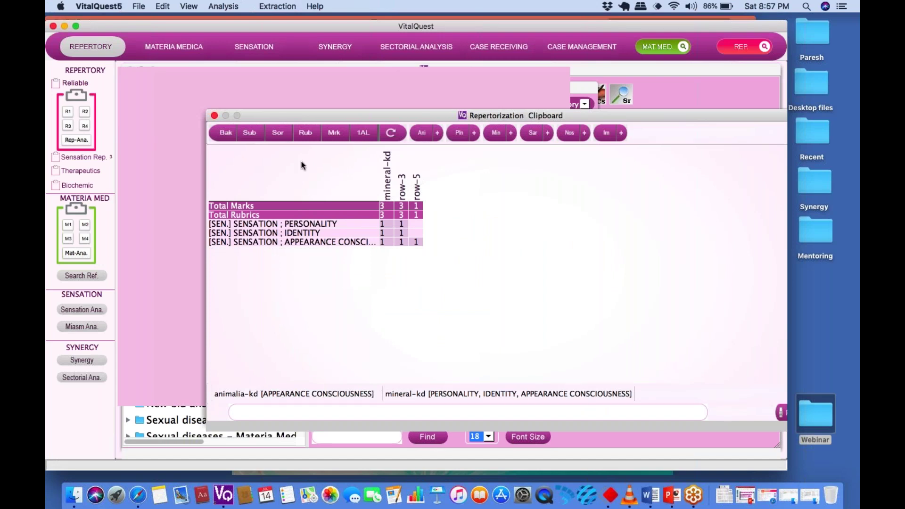
pyautogui.click(215, 115)
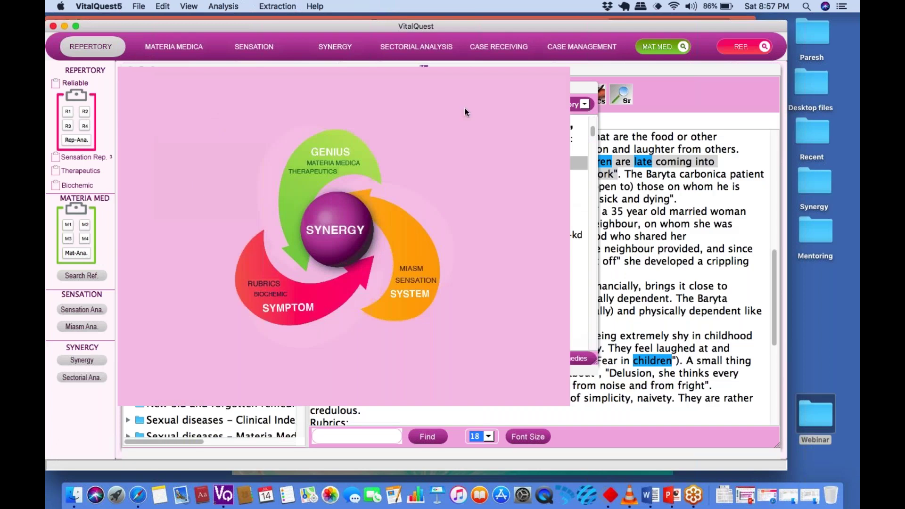
pyautogui.click(581, 181)
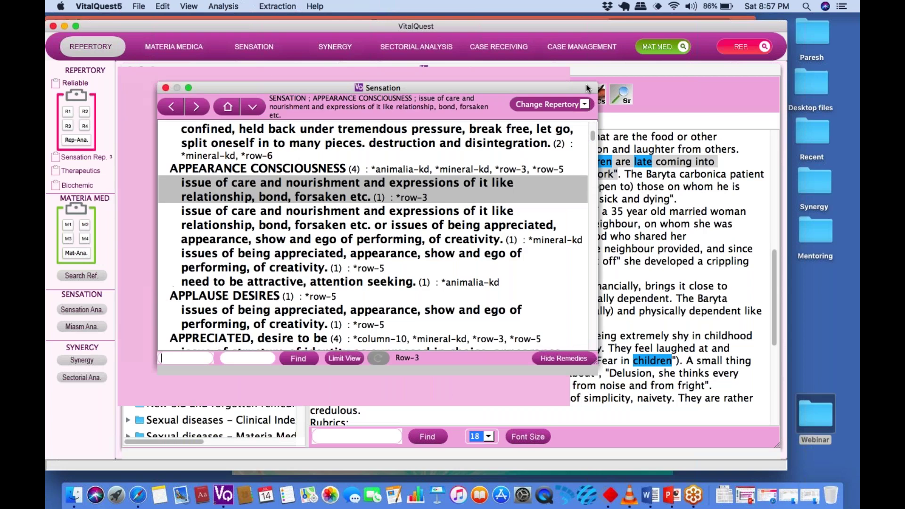
# In the Mind chapter of the Reliable repertory, find "Confusion of mind; identity, as to one's" and add it to clipboard R1
pyautogui.click(583, 104)
pyautogui.click(573, 121)
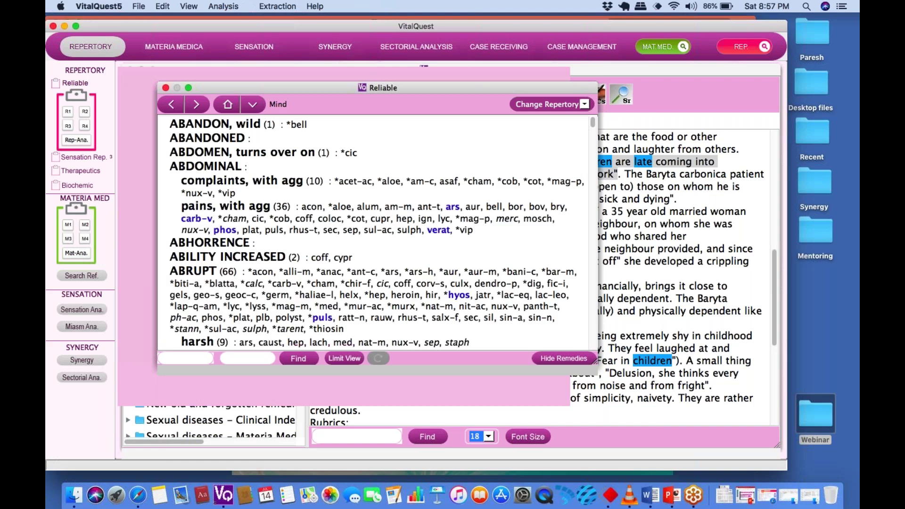
pyautogui.write('con')
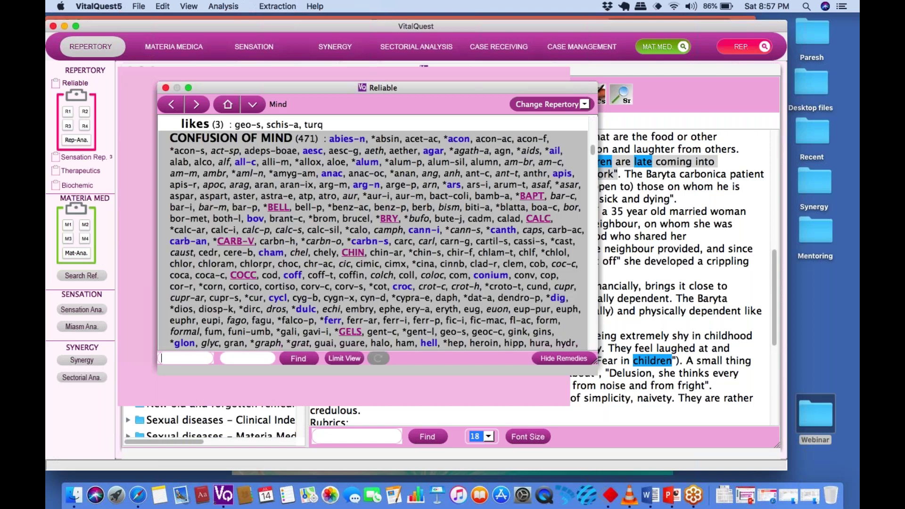
pyautogui.press('Down')
pyautogui.write('id')
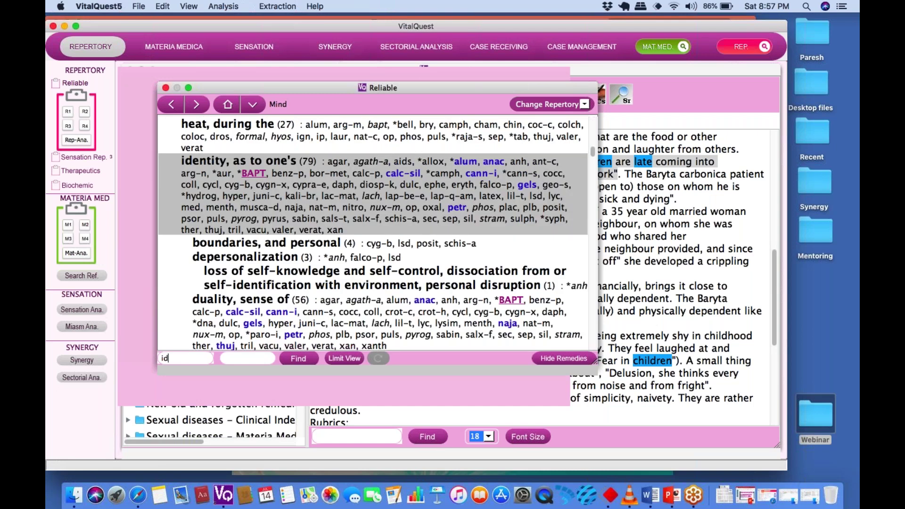
pyautogui.press('Return')
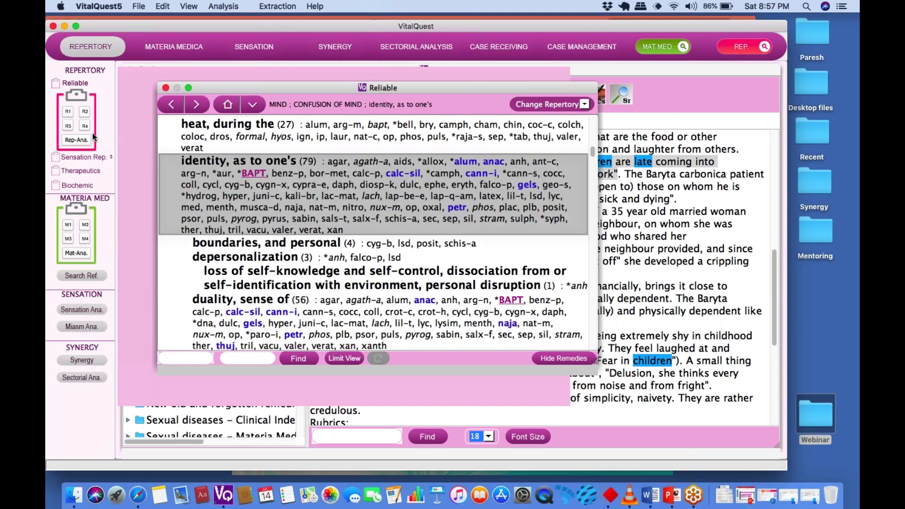
pyautogui.moveTo(92, 133); pyautogui.dragTo(71, 114)
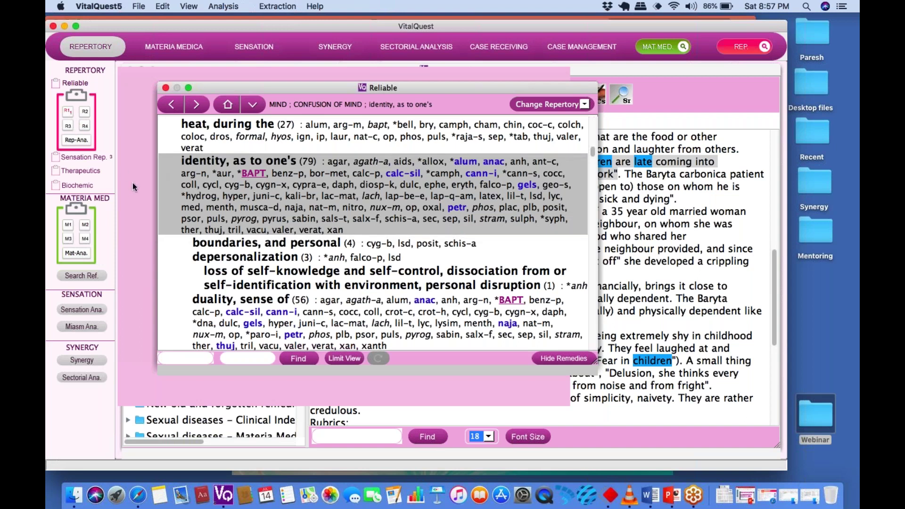
# Run a Synergy Analysis on the R1 and Sensation Rep. clipboards and open the remedies of row-3
pyautogui.click(82, 360)
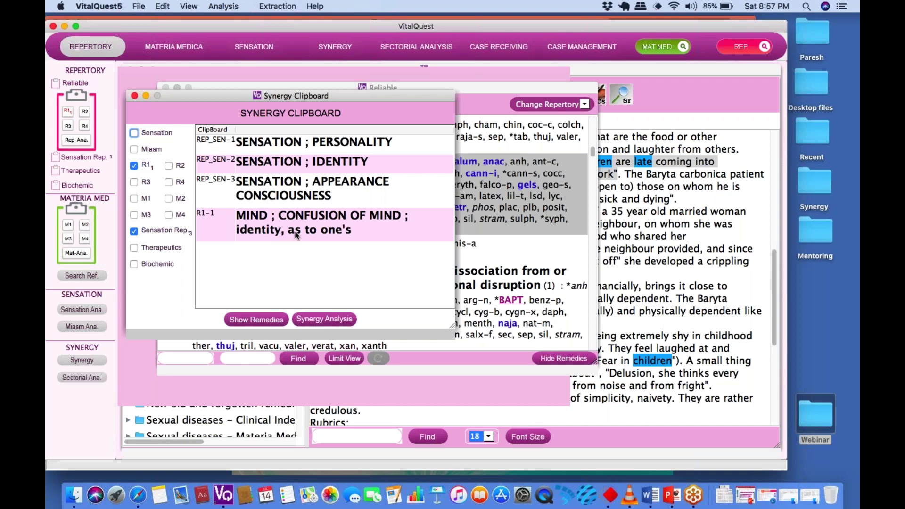
pyautogui.click(313, 320)
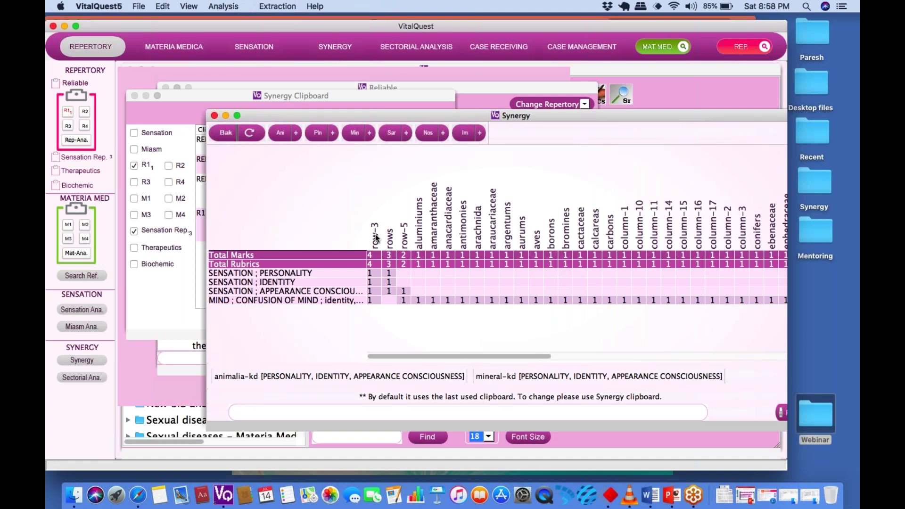
pyautogui.click(376, 234)
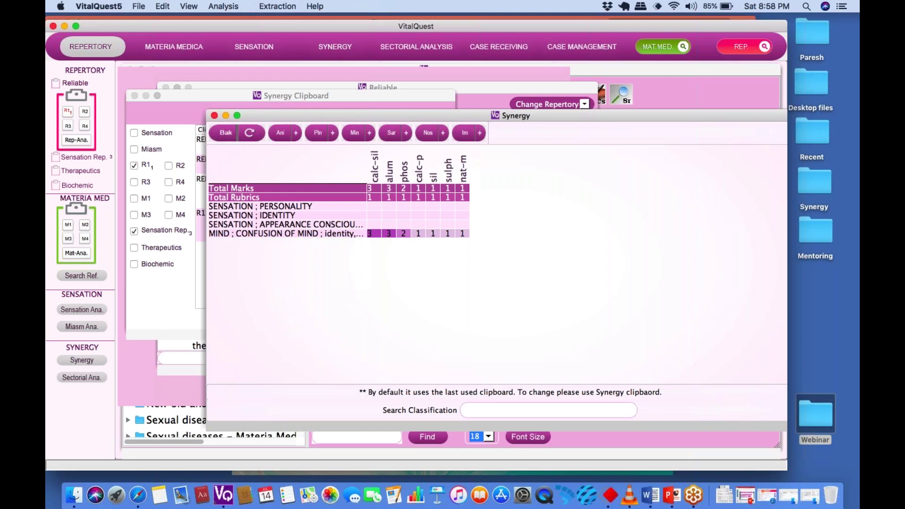
# Open the Row 3 page from the Minerals periodic table in the Materia Medica
pyautogui.click(174, 46)
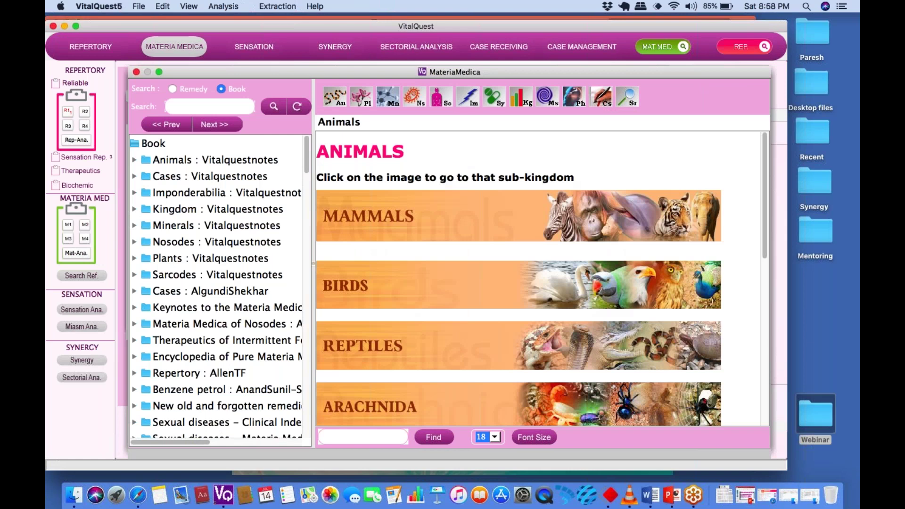
pyautogui.click(389, 102)
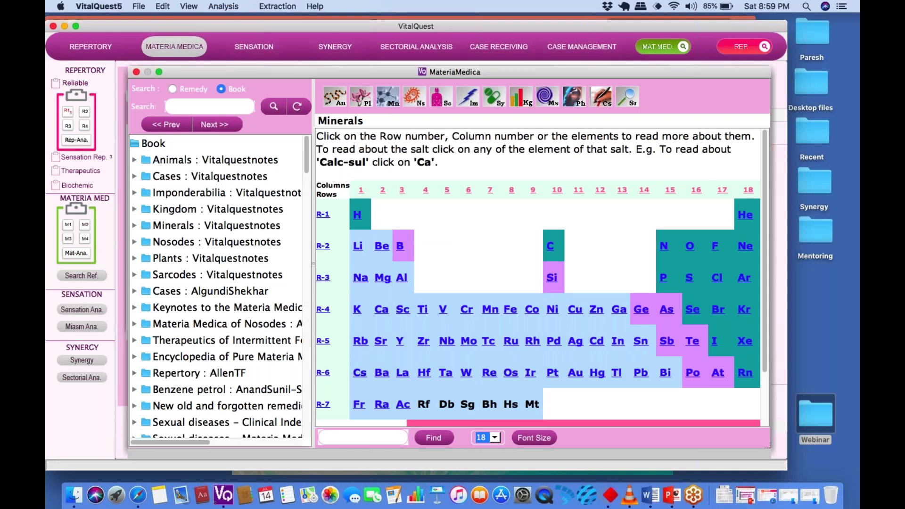
pyautogui.click(323, 277)
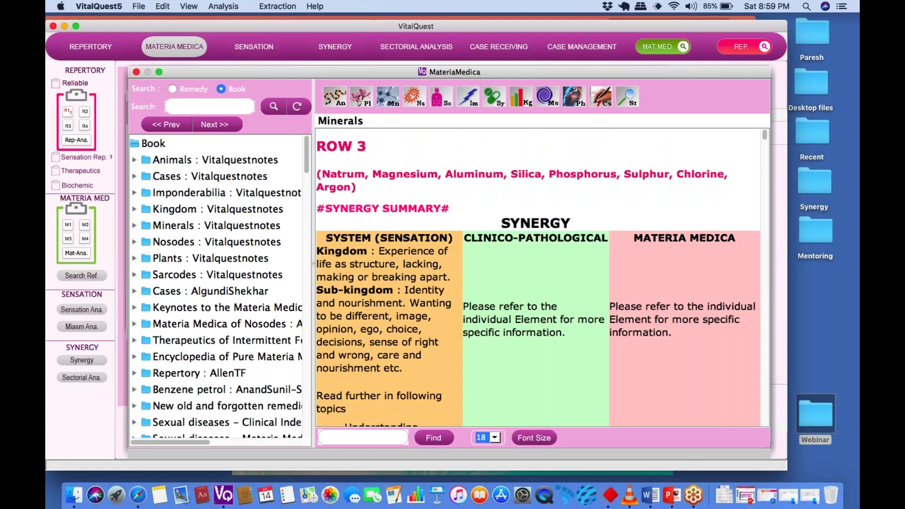
# Read through the Row 3 notes, from the synergy summary to the issues of the third row, and close the Materia Medica
pyautogui.scroll(-2, 538, 278)
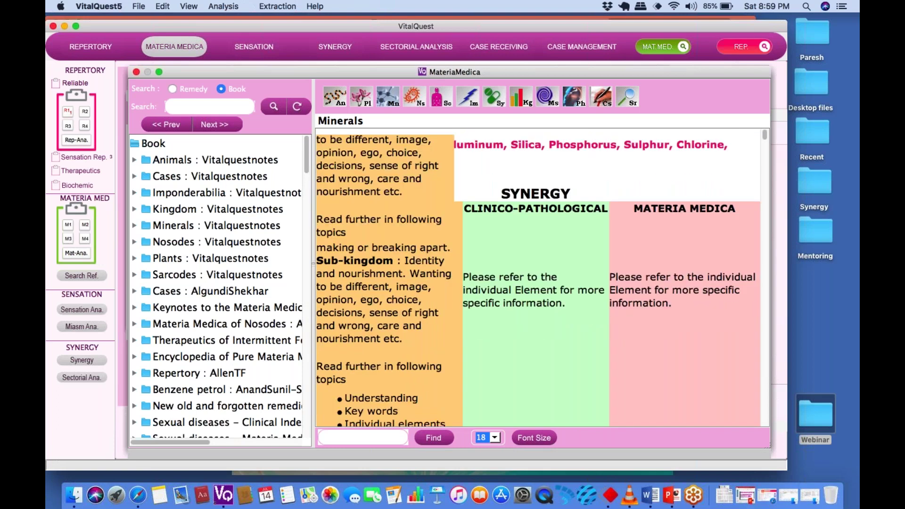
pyautogui.scroll(-5, 537, 279)
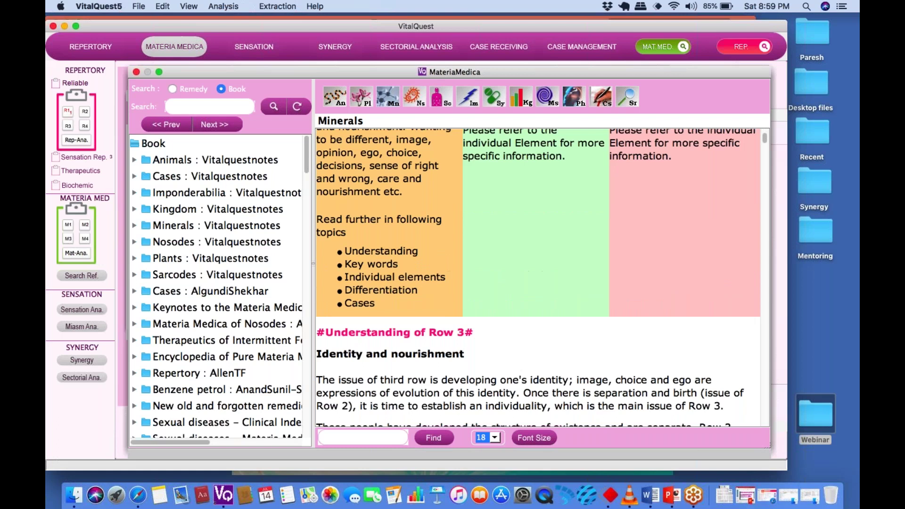
pyautogui.scroll(-8, 538, 278)
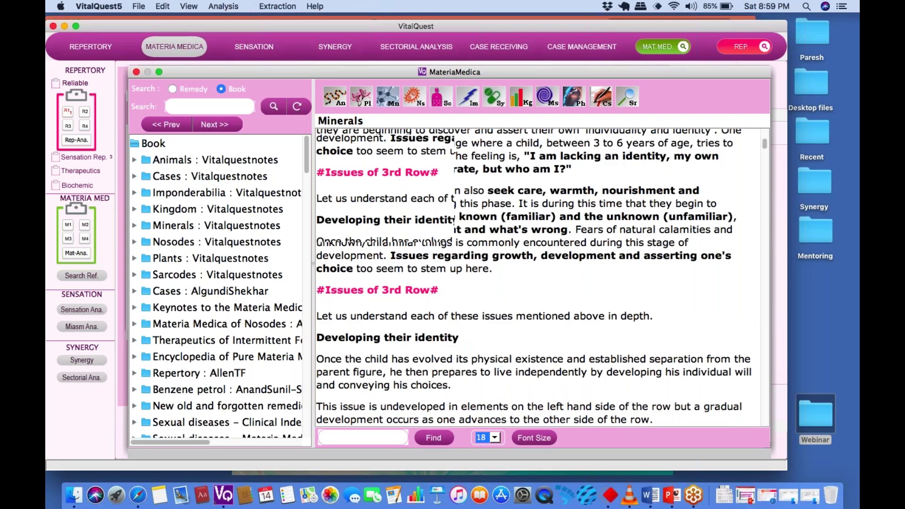
pyautogui.scroll(-3, 537, 278)
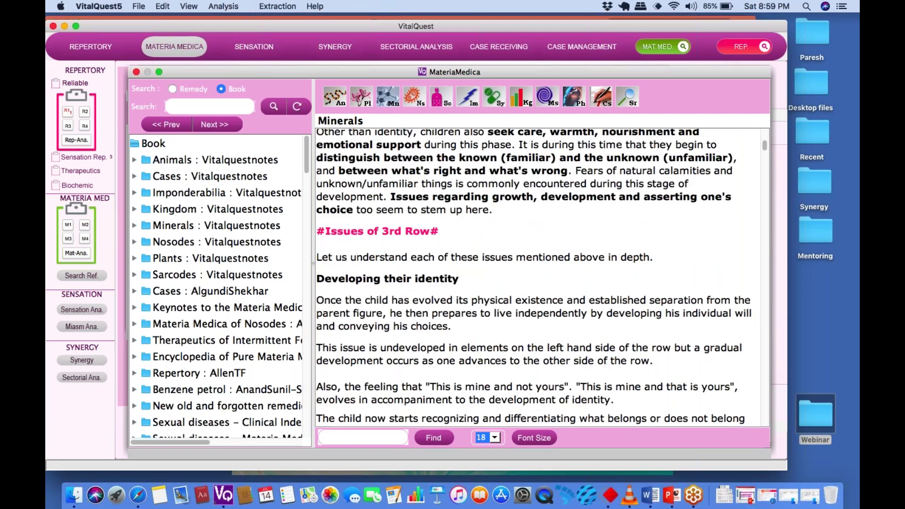
pyautogui.scroll(-2, 437, 293)
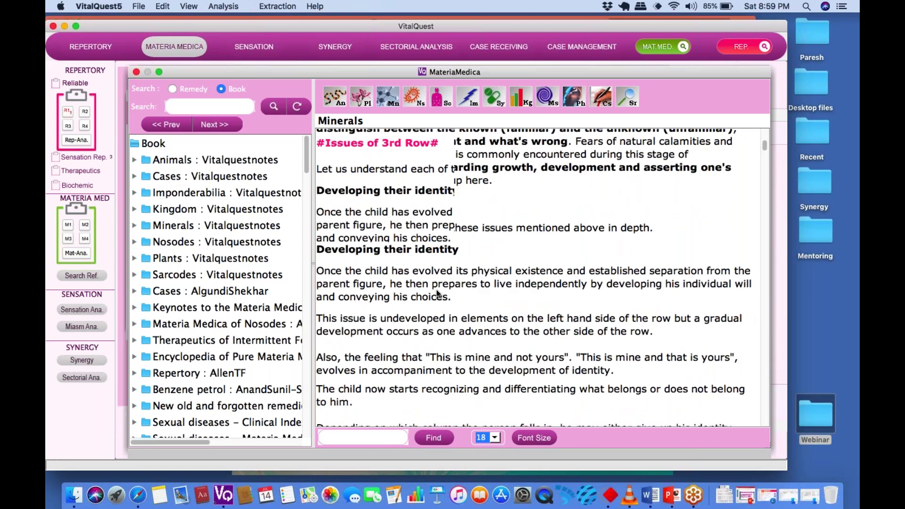
pyautogui.scroll(-10, 437, 294)
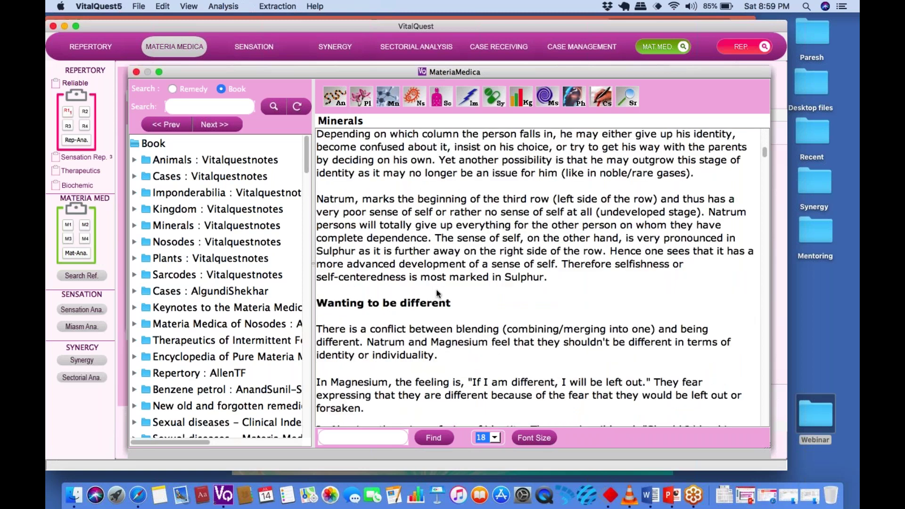
pyautogui.scroll(-5, 438, 293)
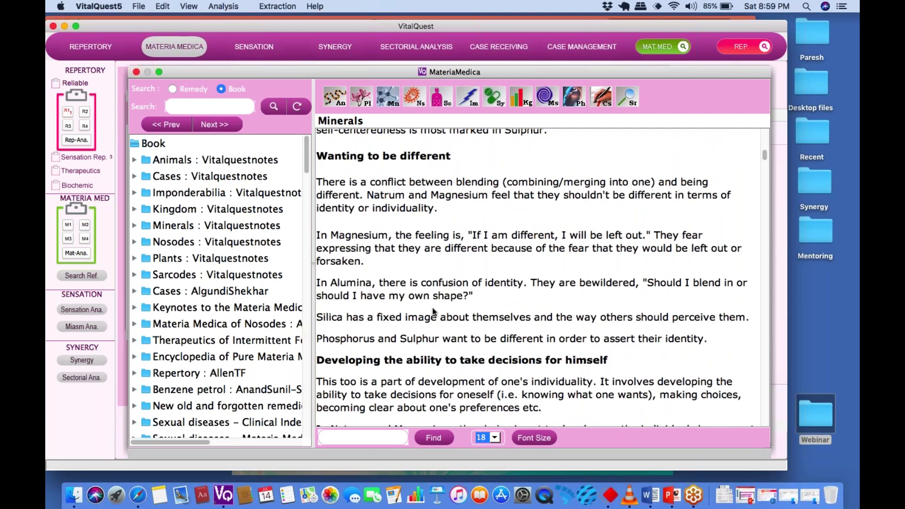
pyautogui.scroll(-2, 474, 355)
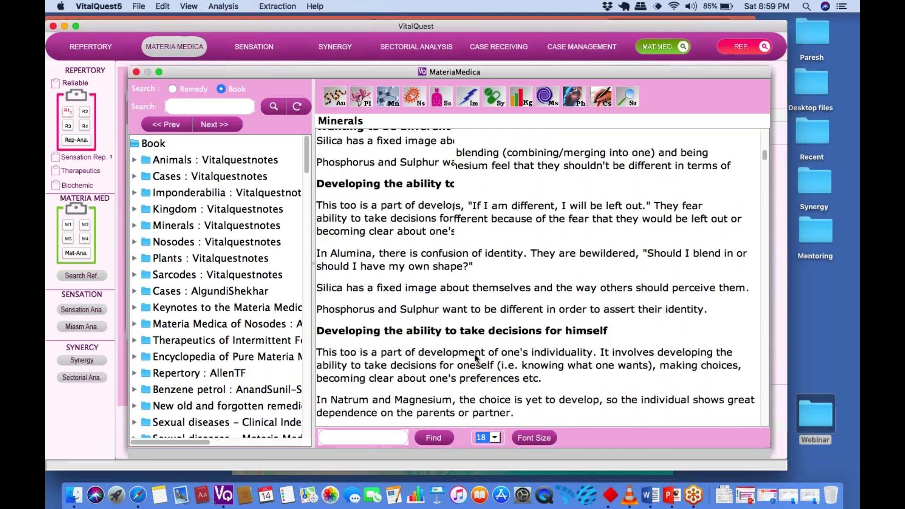
pyautogui.scroll(-8, 474, 355)
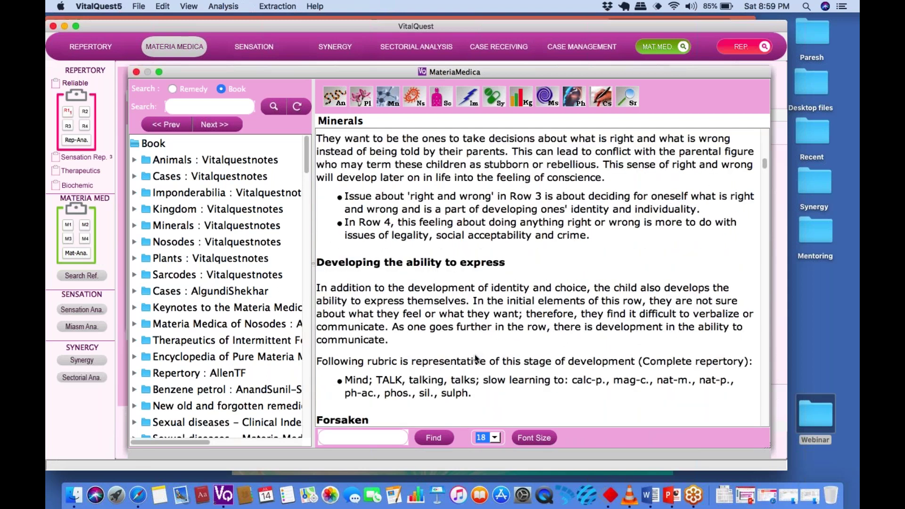
pyautogui.scroll(-2, 475, 359)
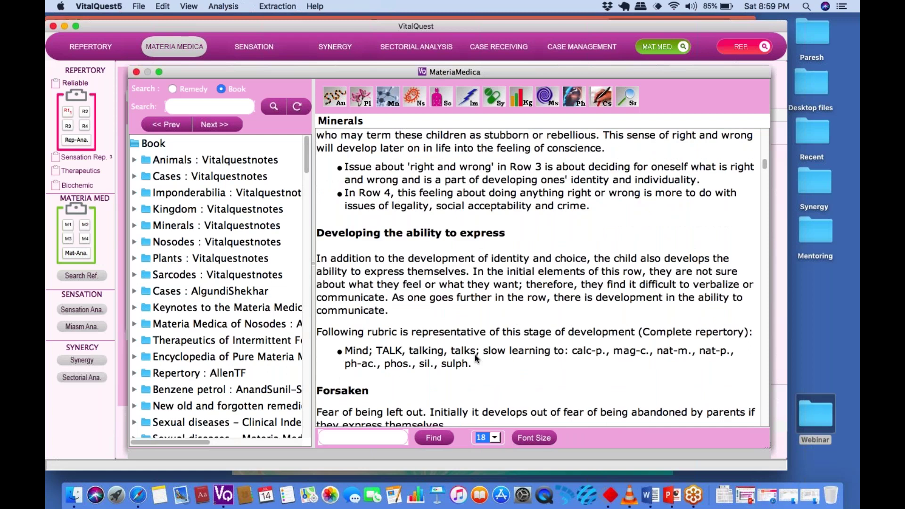
pyautogui.click(136, 72)
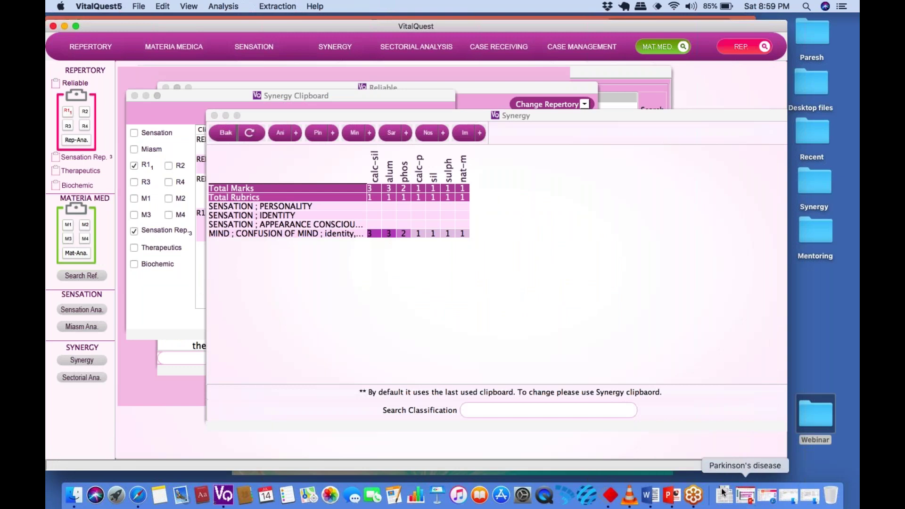
# Minimize VitalQuest, switch to the PowerPoint presentation, and start the slide show from the "Follow up" slide 20
pyautogui.click(64, 26)
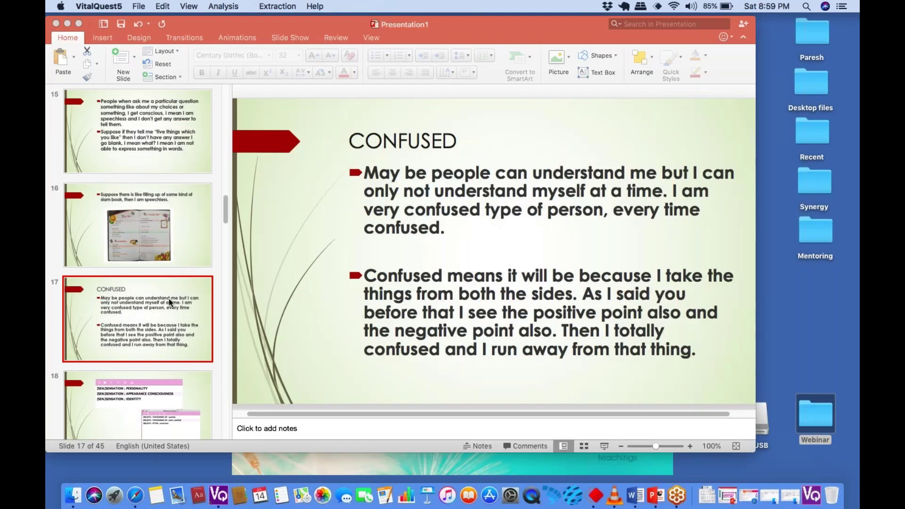
pyautogui.click(169, 298)
pyautogui.scroll(-5, 135, 395)
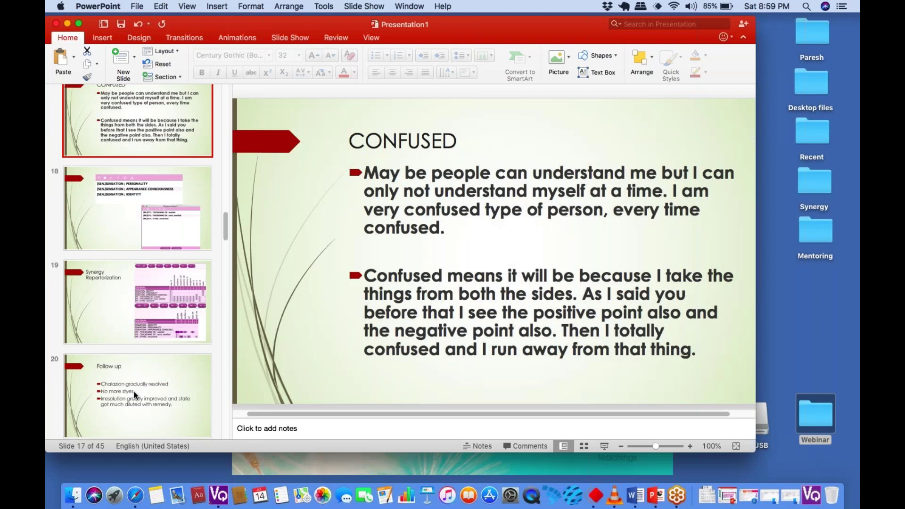
pyautogui.click(135, 395)
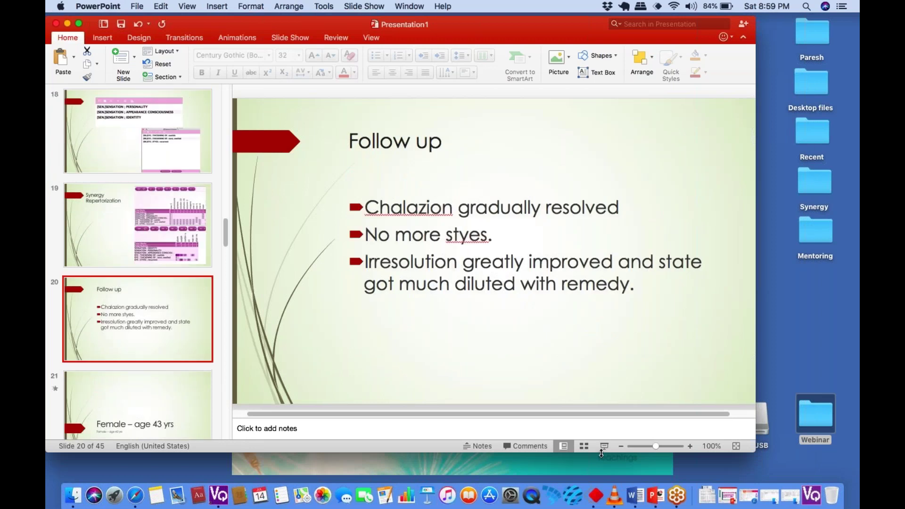
pyautogui.click(602, 447)
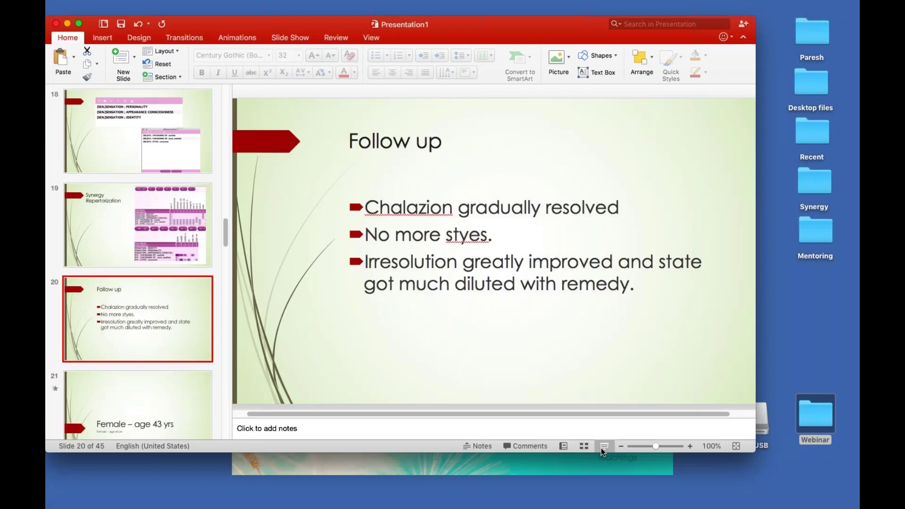